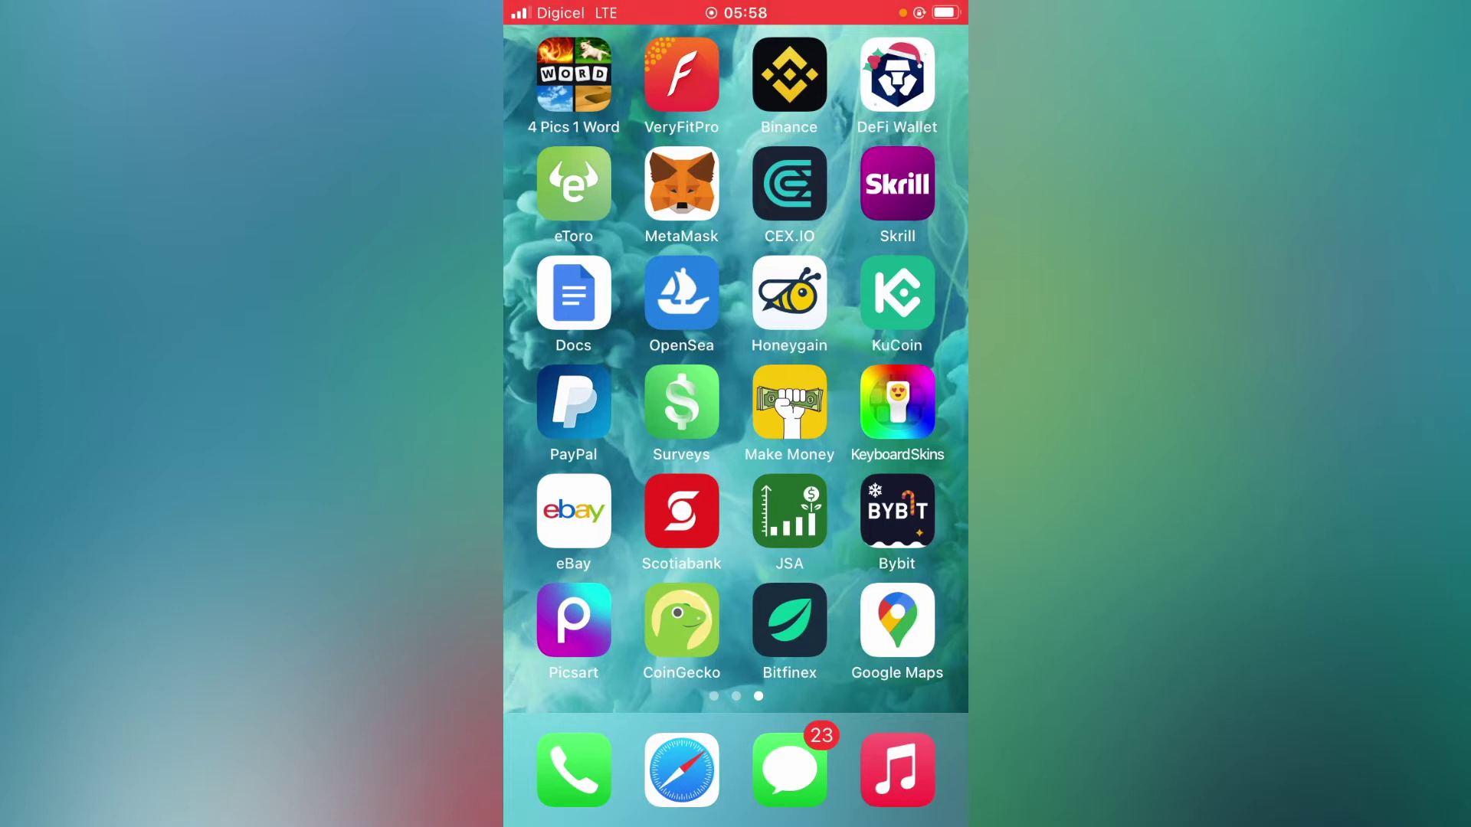
# Launch Binance and reach the empty P2P payment methods page from the profile menu
pyautogui.click(790, 75)
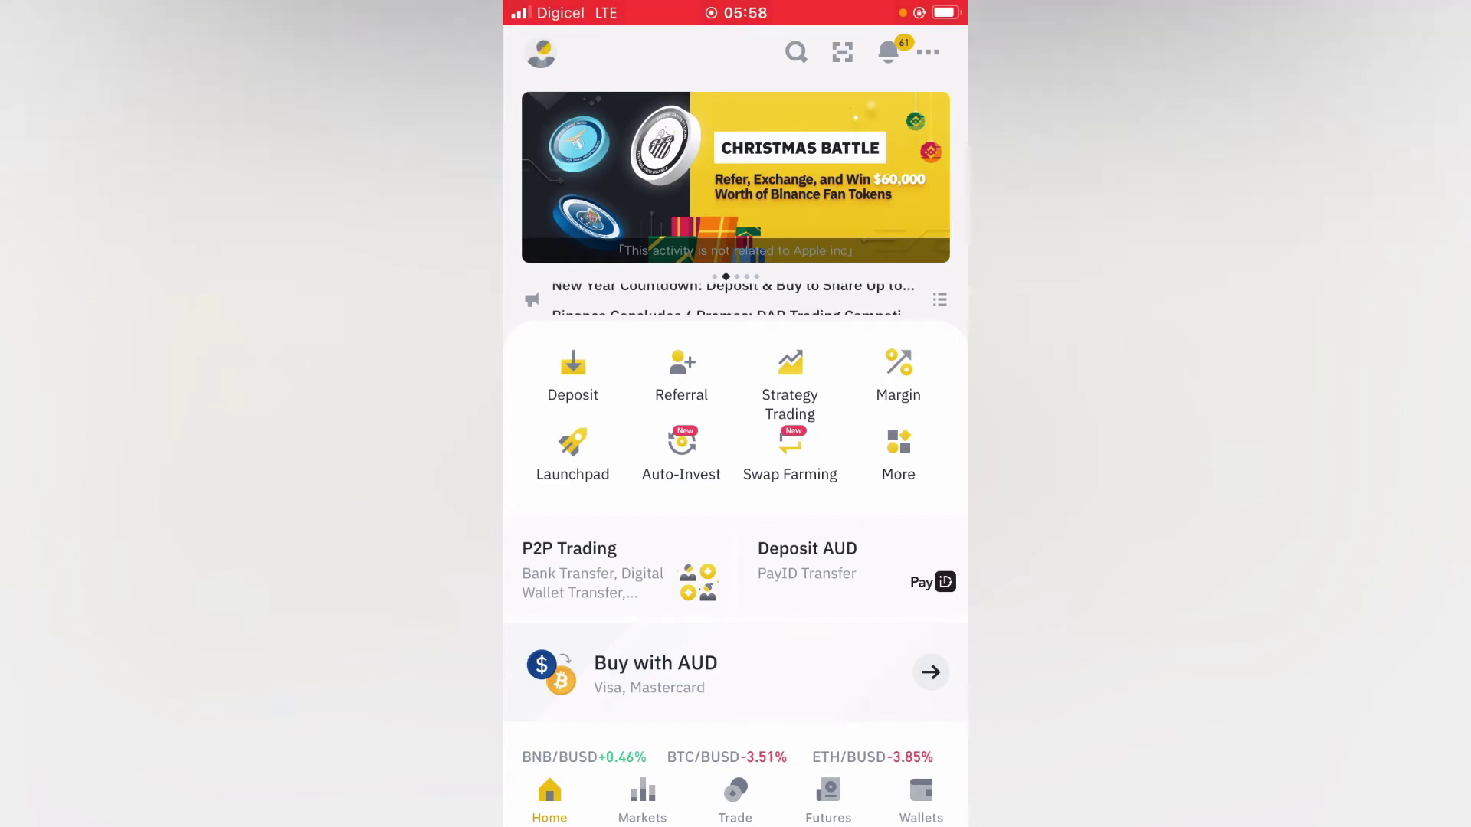
pyautogui.click(542, 53)
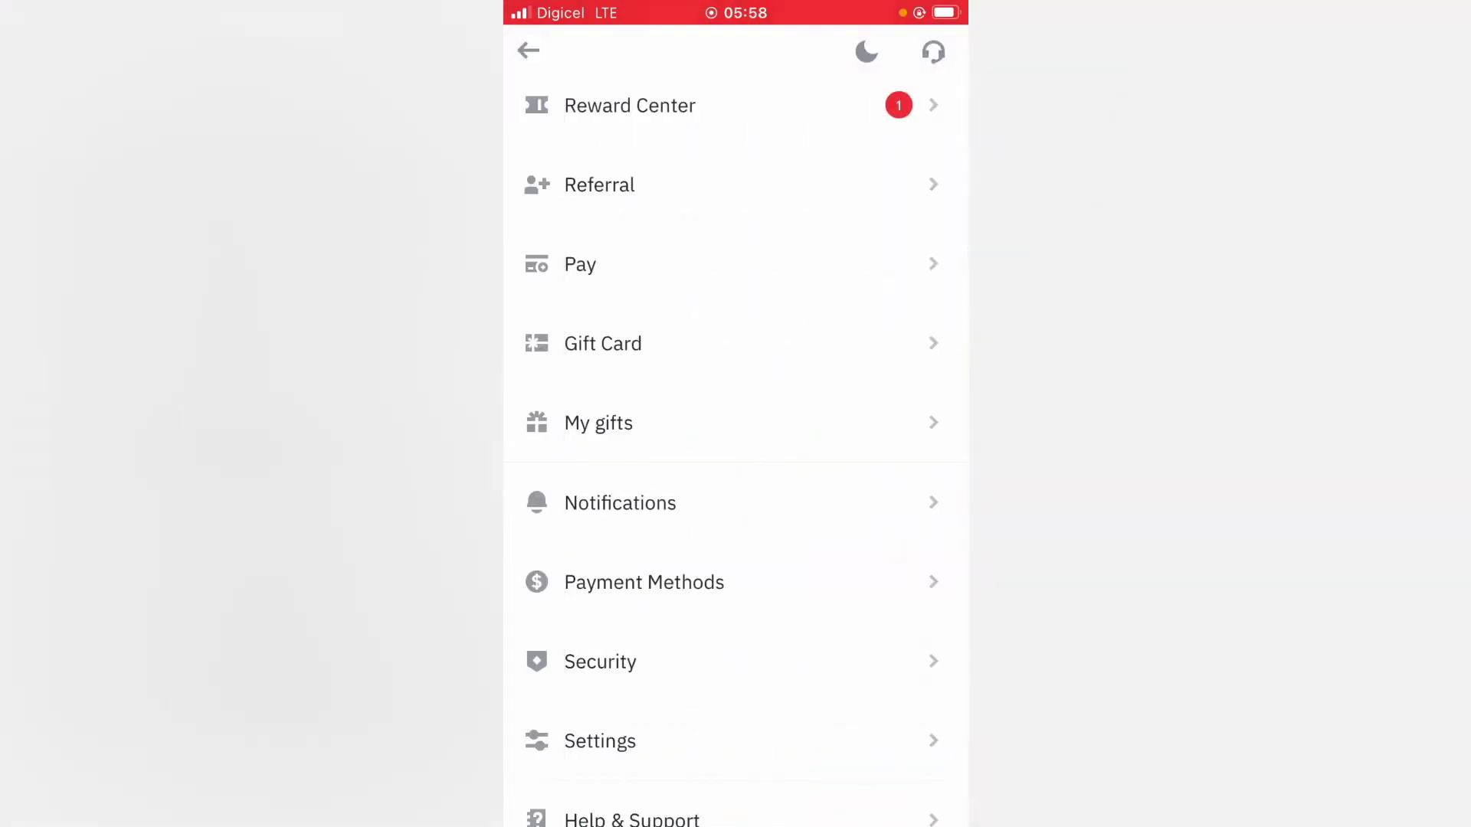
pyautogui.scroll(-1, 735, 502)
pyautogui.click(644, 581)
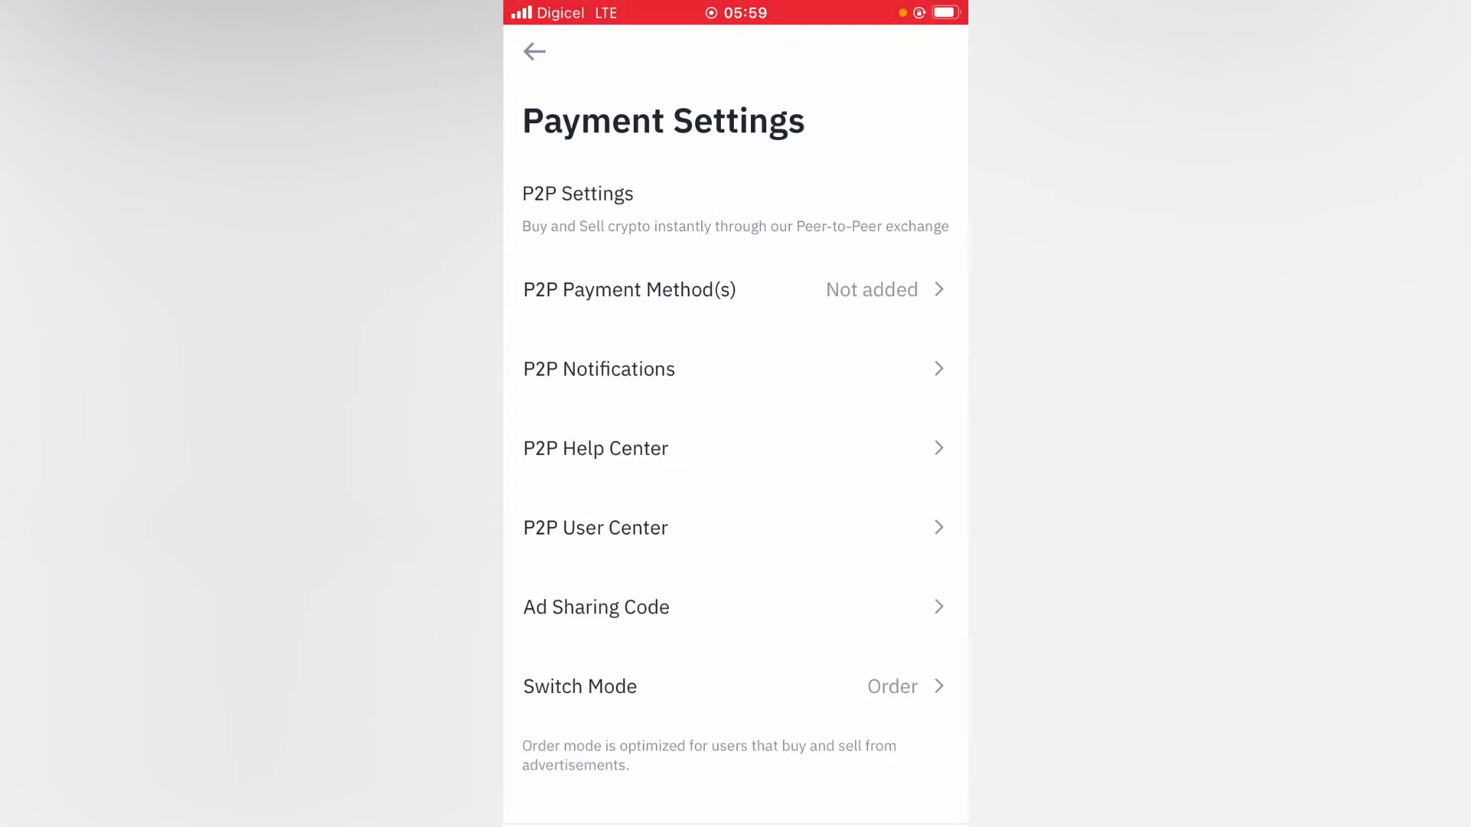
pyautogui.click(629, 289)
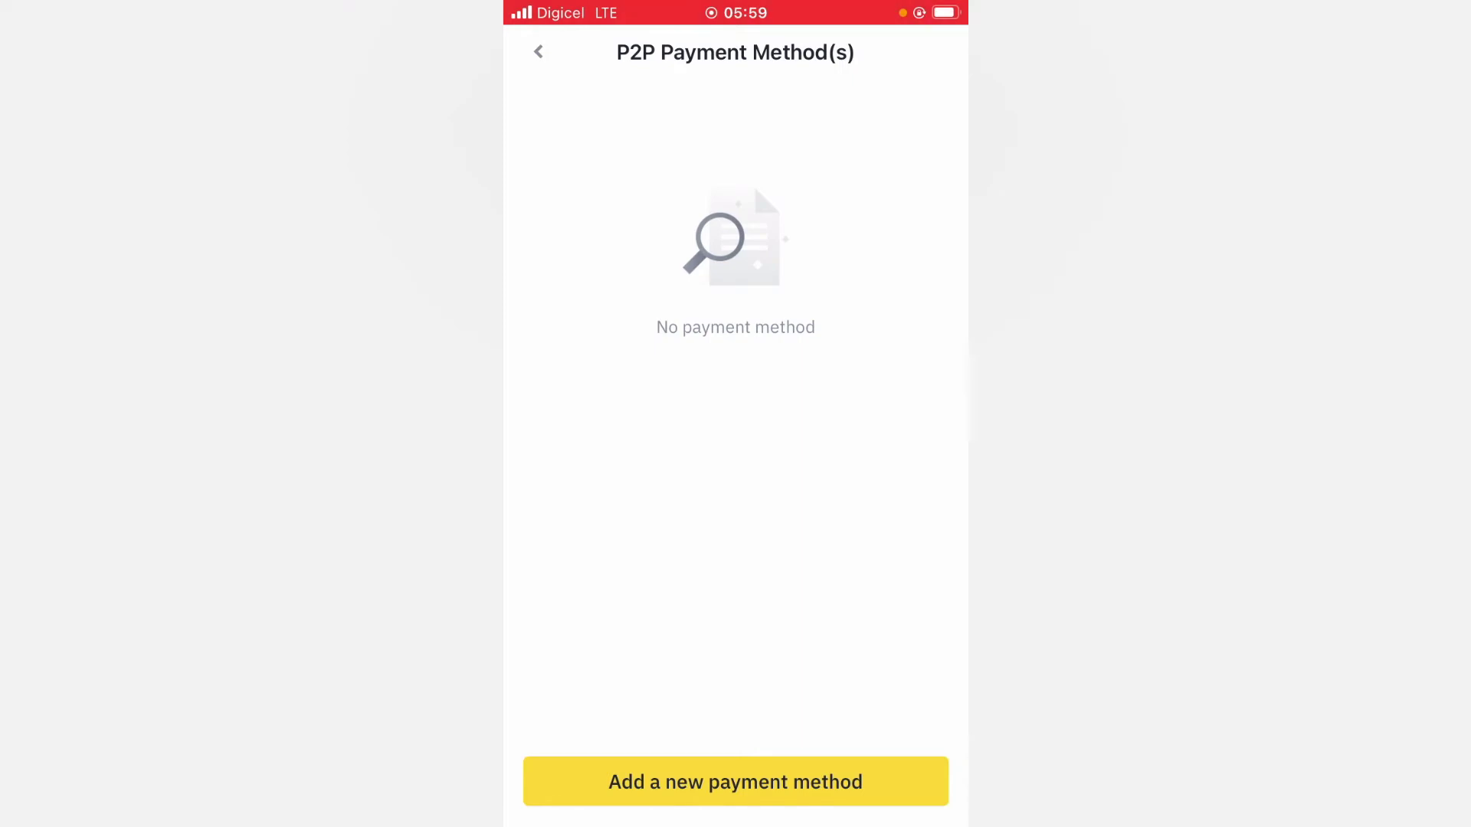
# Search the payment methods for Cash app, view its form, and leave without saving
pyautogui.click(735, 782)
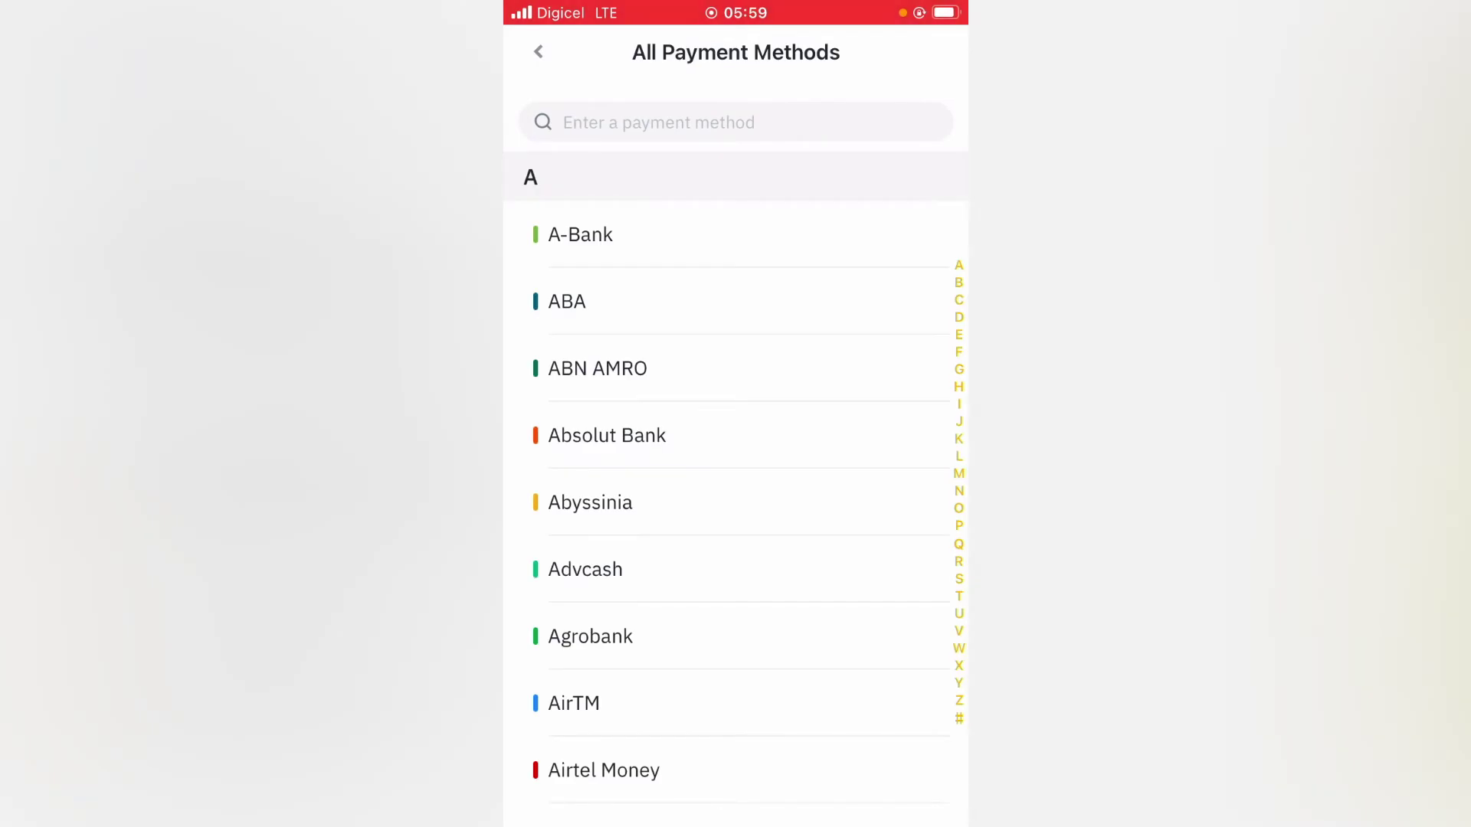
pyautogui.click(659, 121)
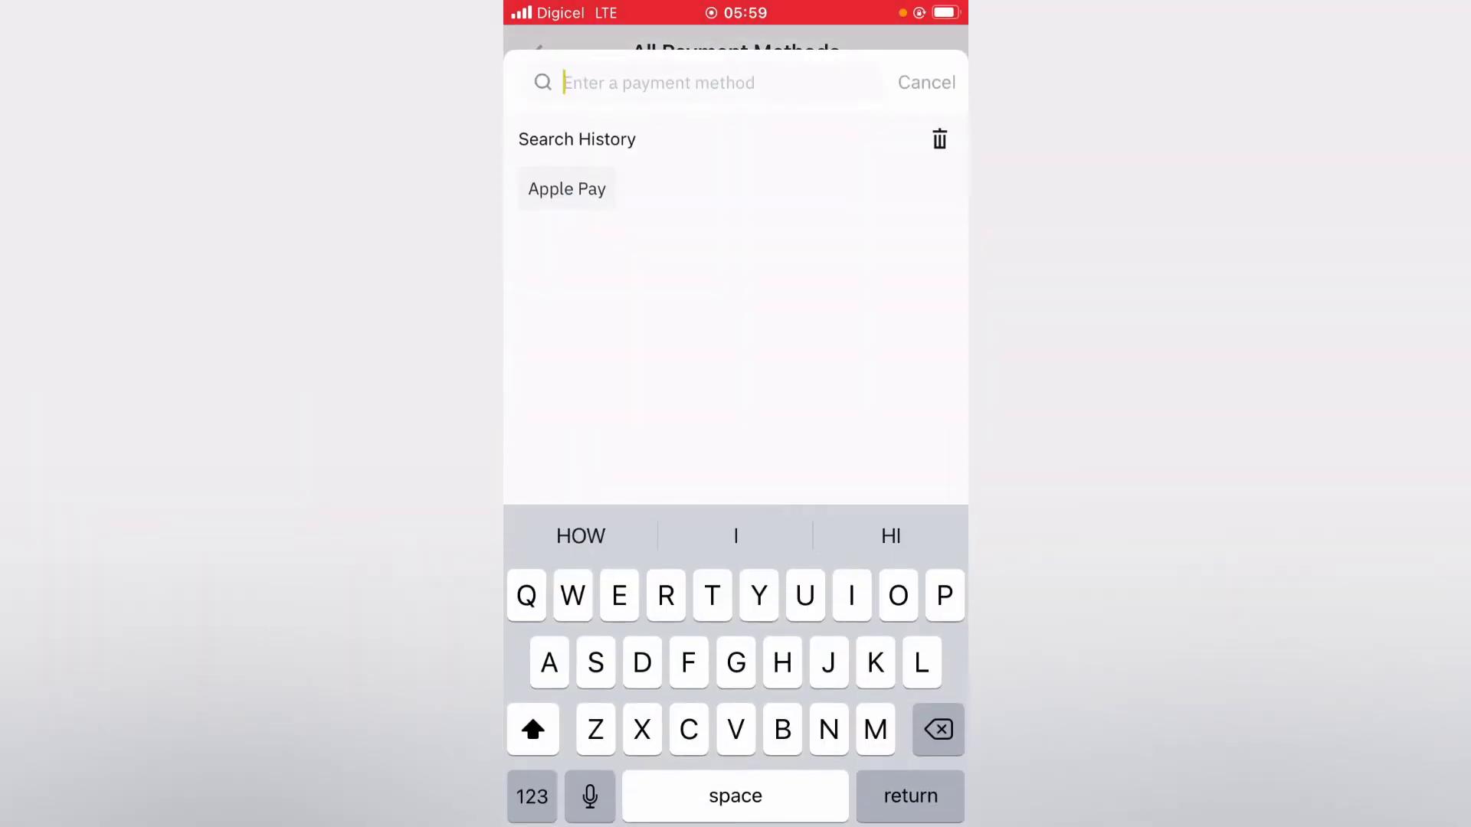
pyautogui.write('CAS')
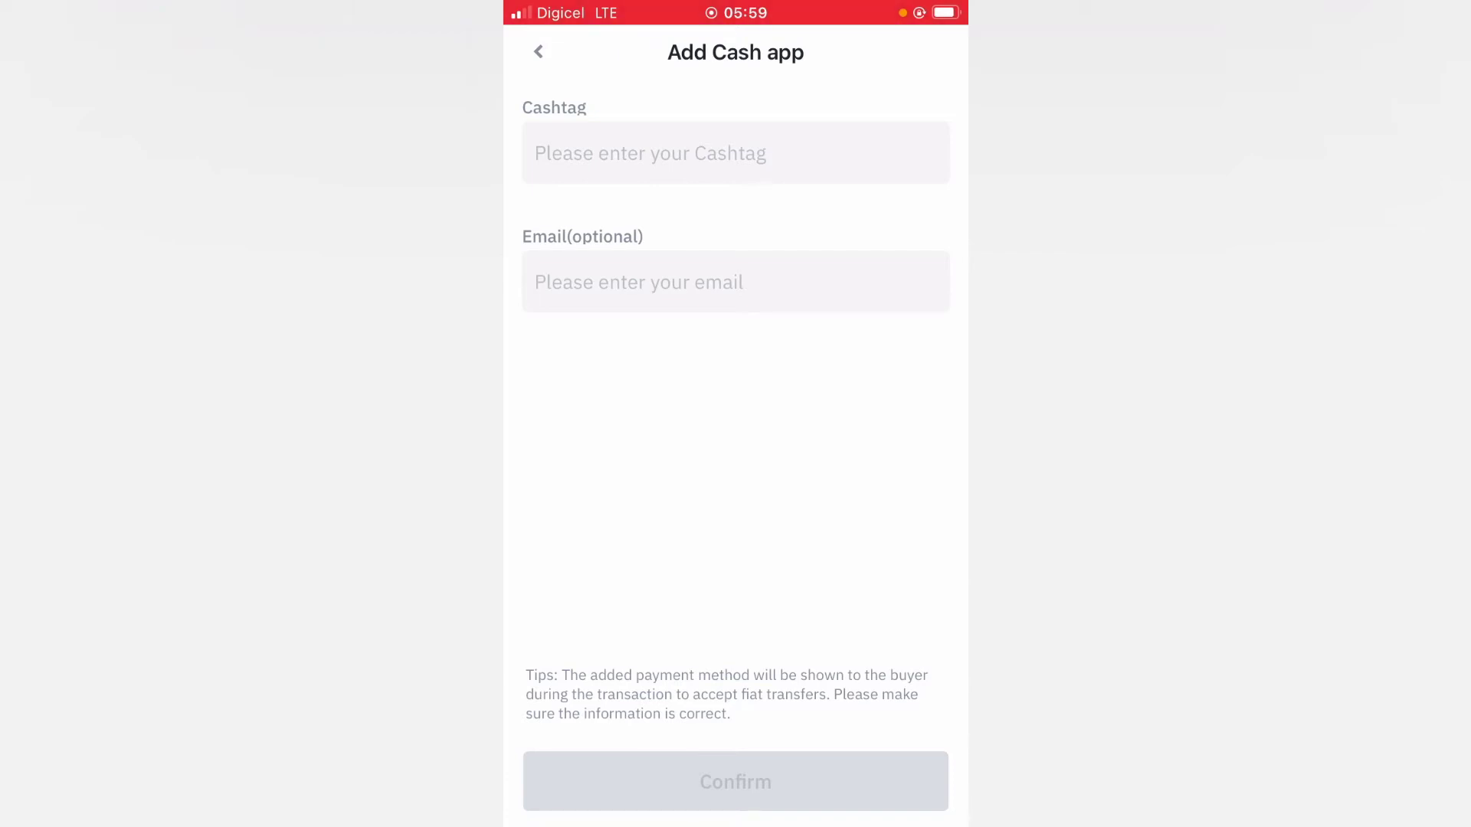
pyautogui.click(538, 51)
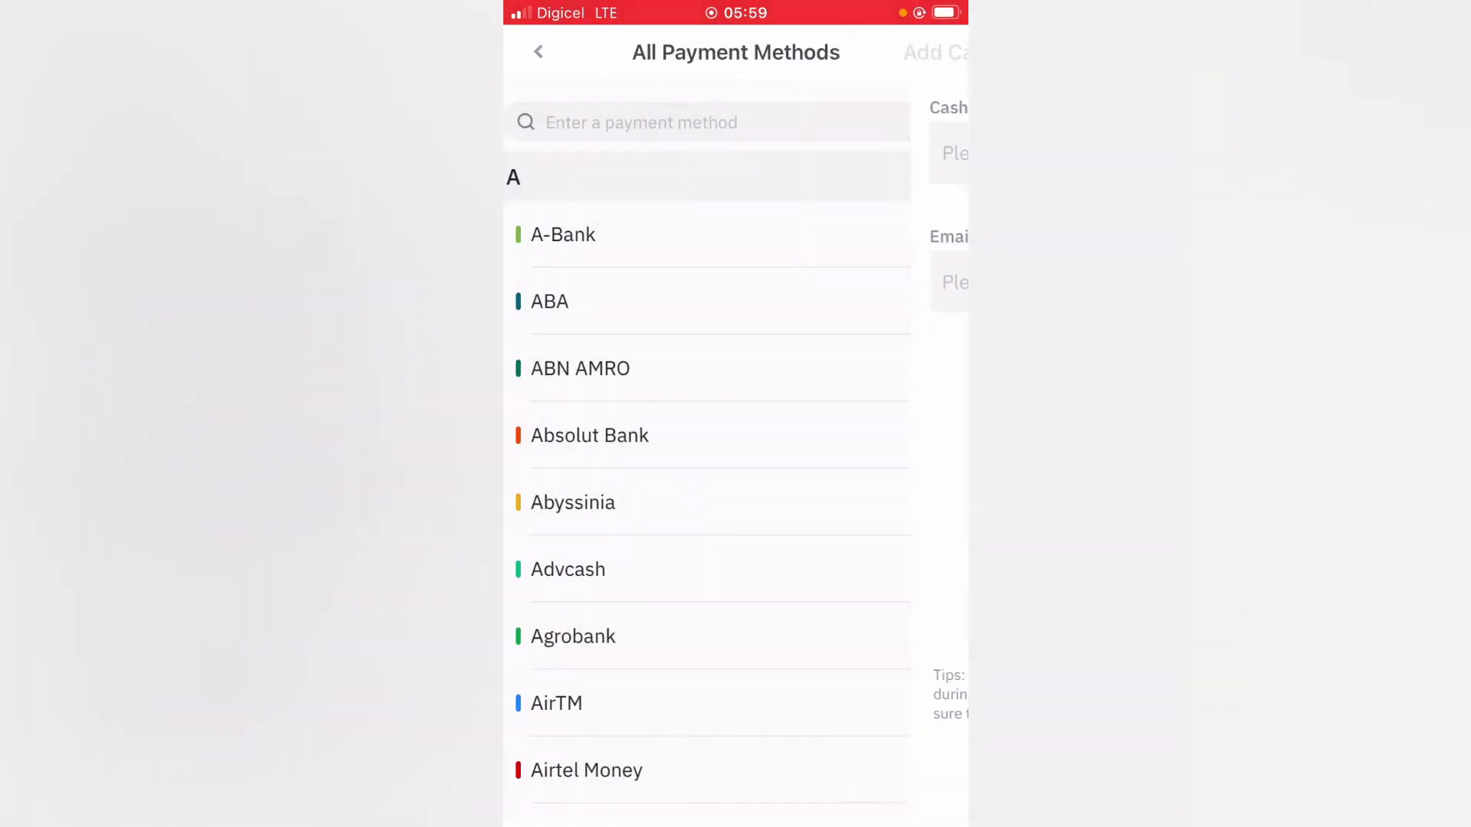
# Return to the home screen and reach the P2P USDT buy listings via the Trade tab
pyautogui.click(538, 50)
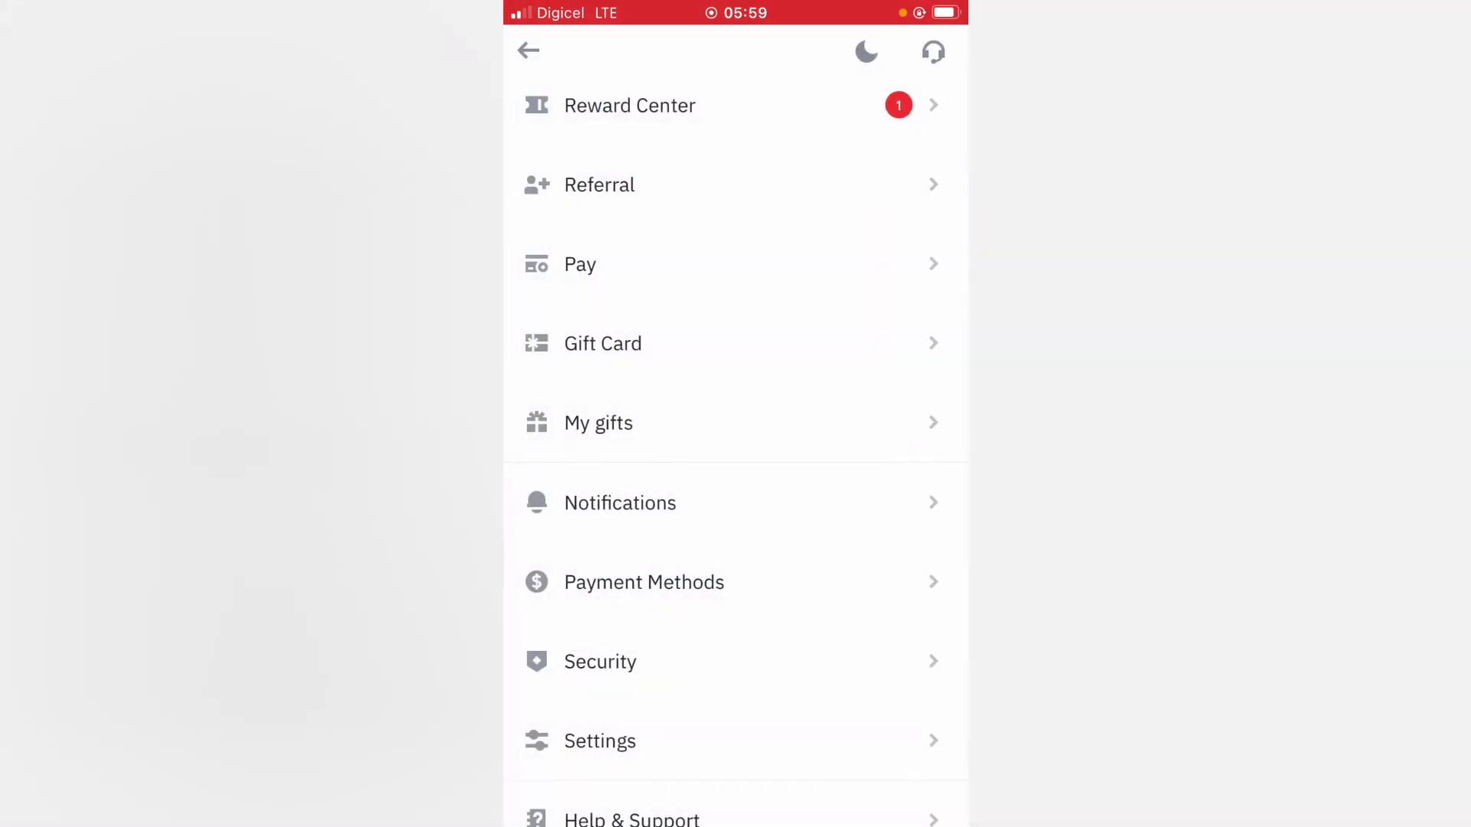
pyautogui.click(526, 50)
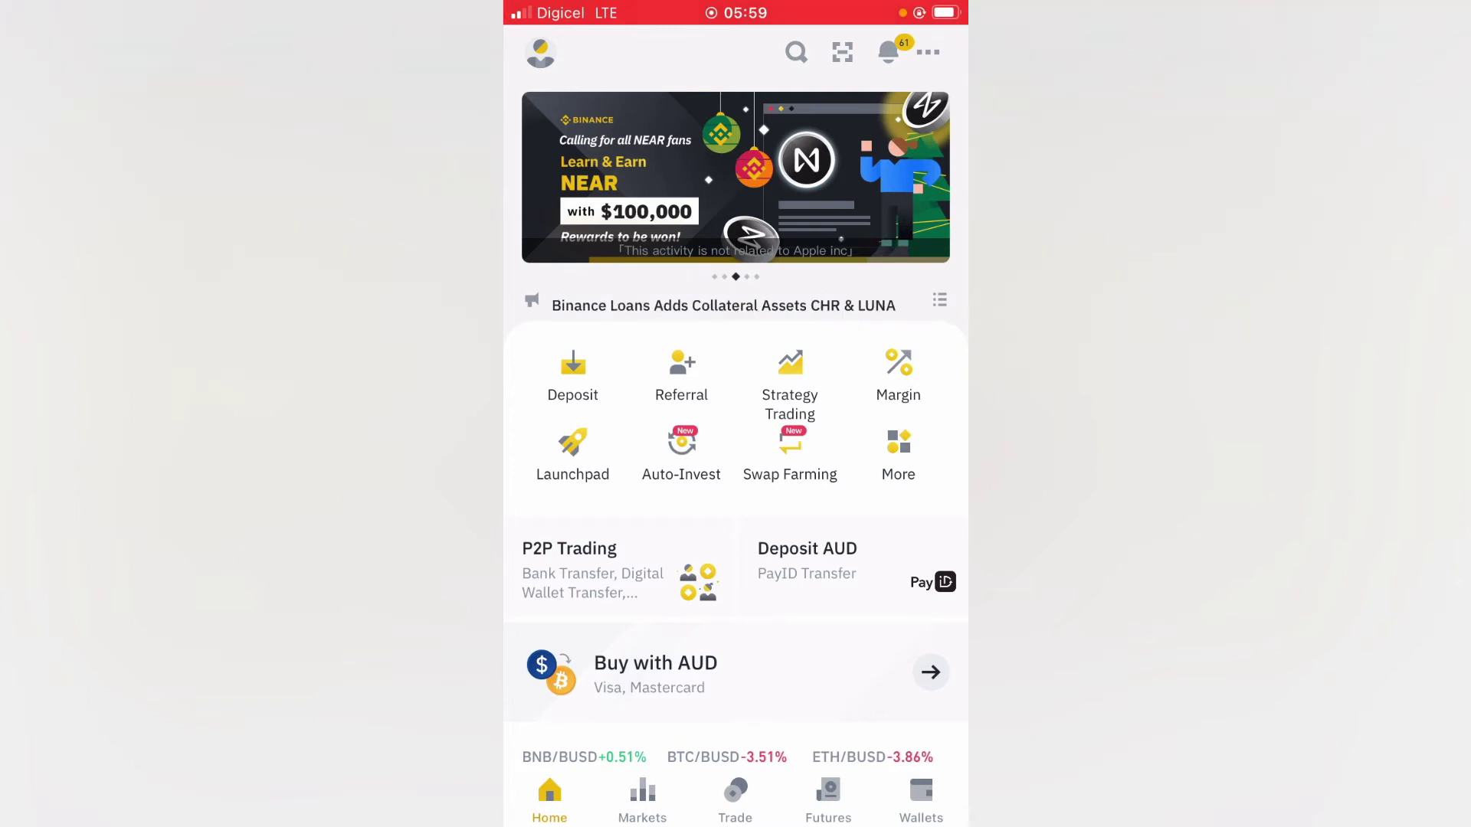
pyautogui.click(734, 799)
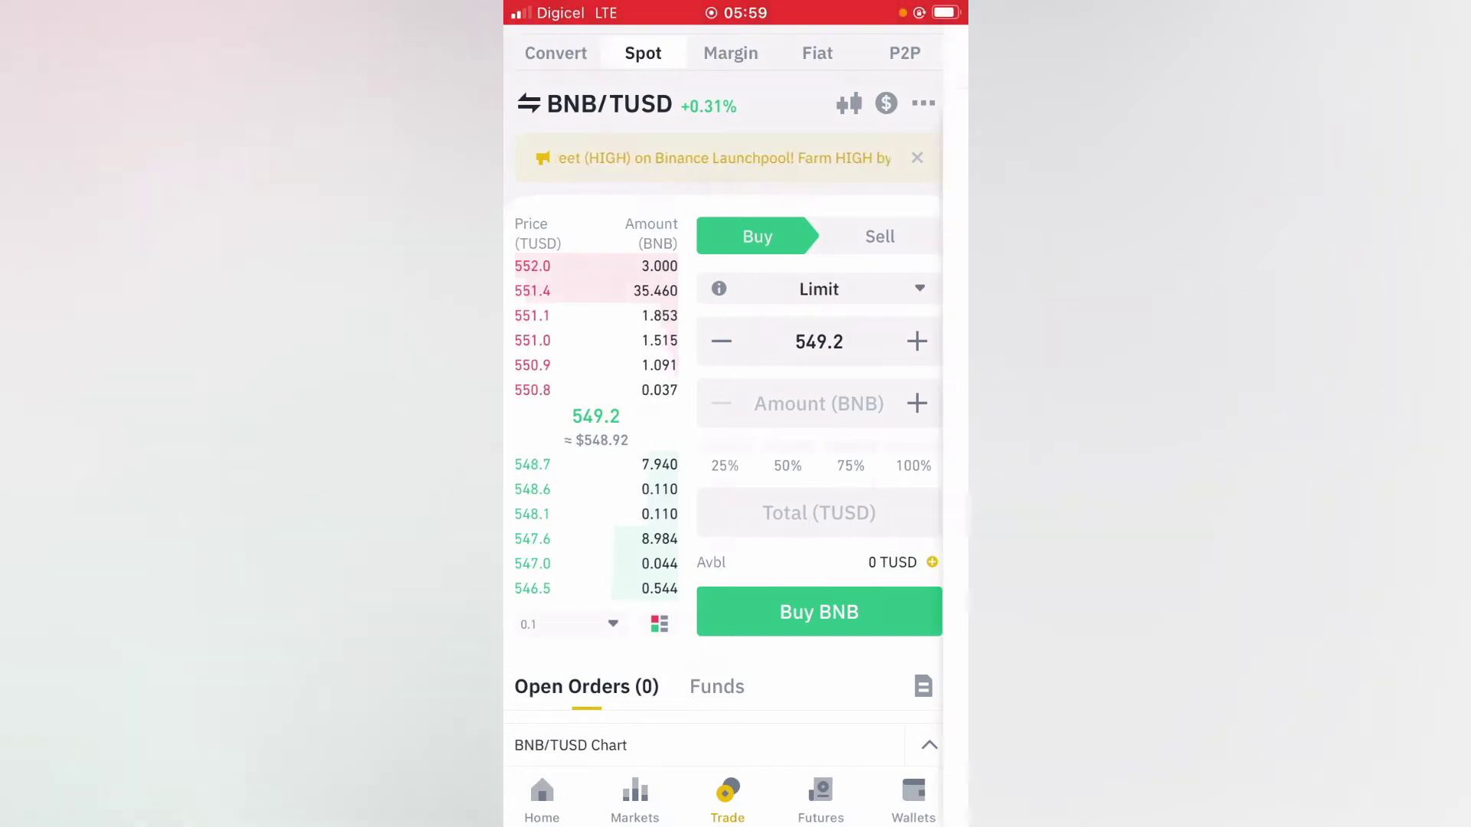
pyautogui.click(912, 53)
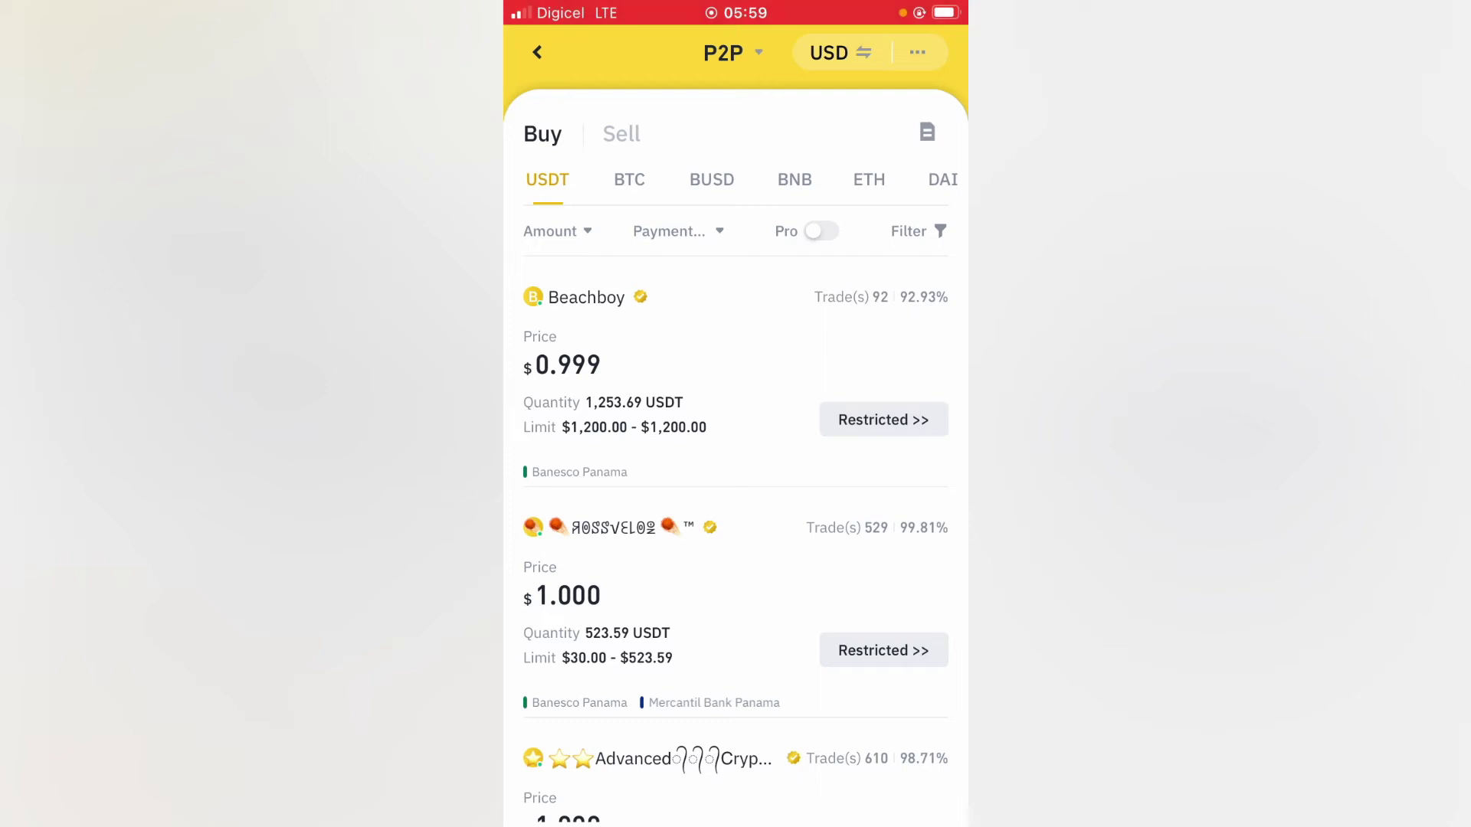
# Filter the USDT buy offers to Cash app, leaving the single $1.250 offer
pyautogui.click(677, 232)
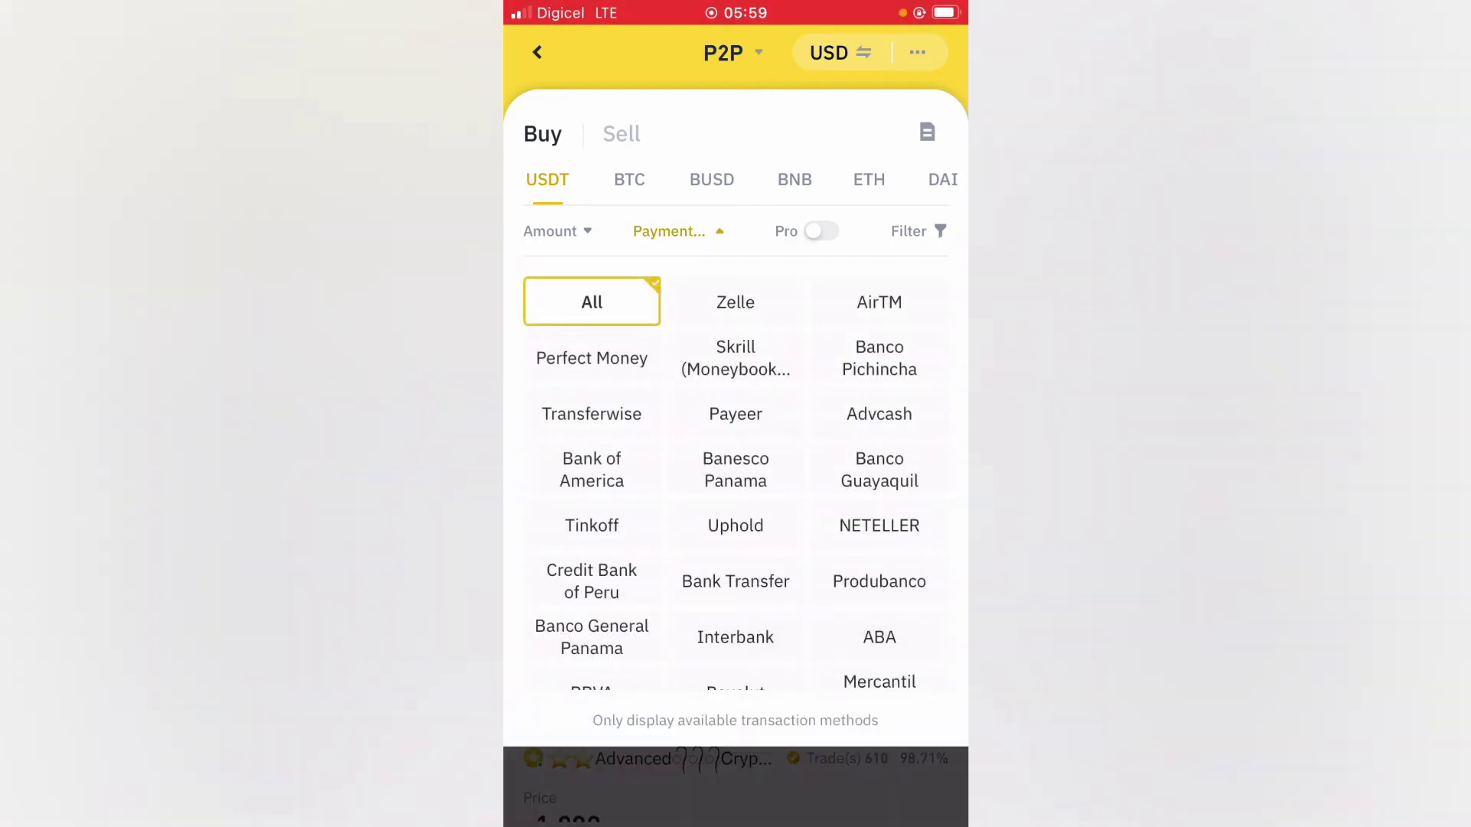
pyautogui.scroll(-10, 735, 483)
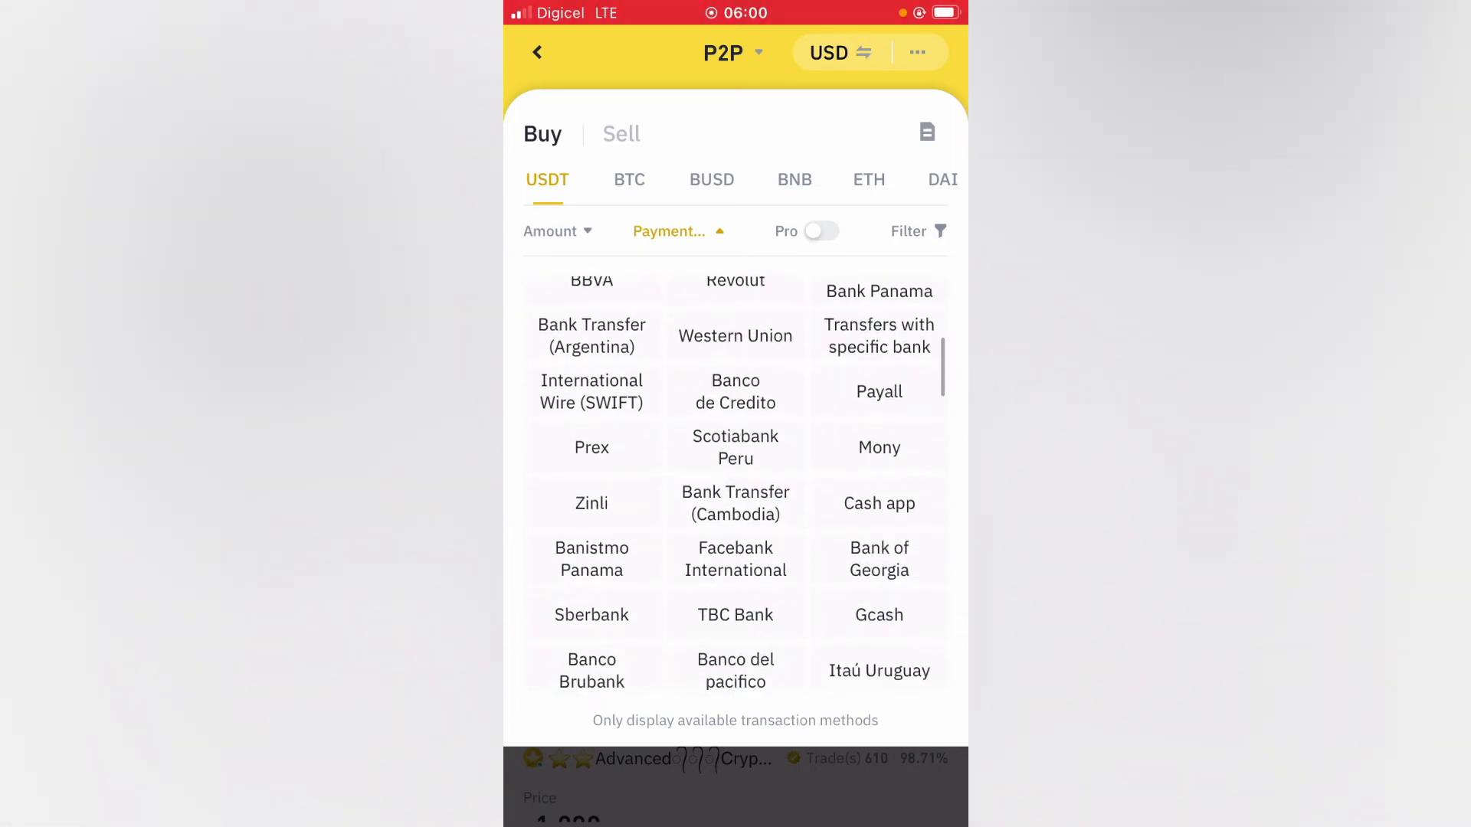
pyautogui.click(880, 503)
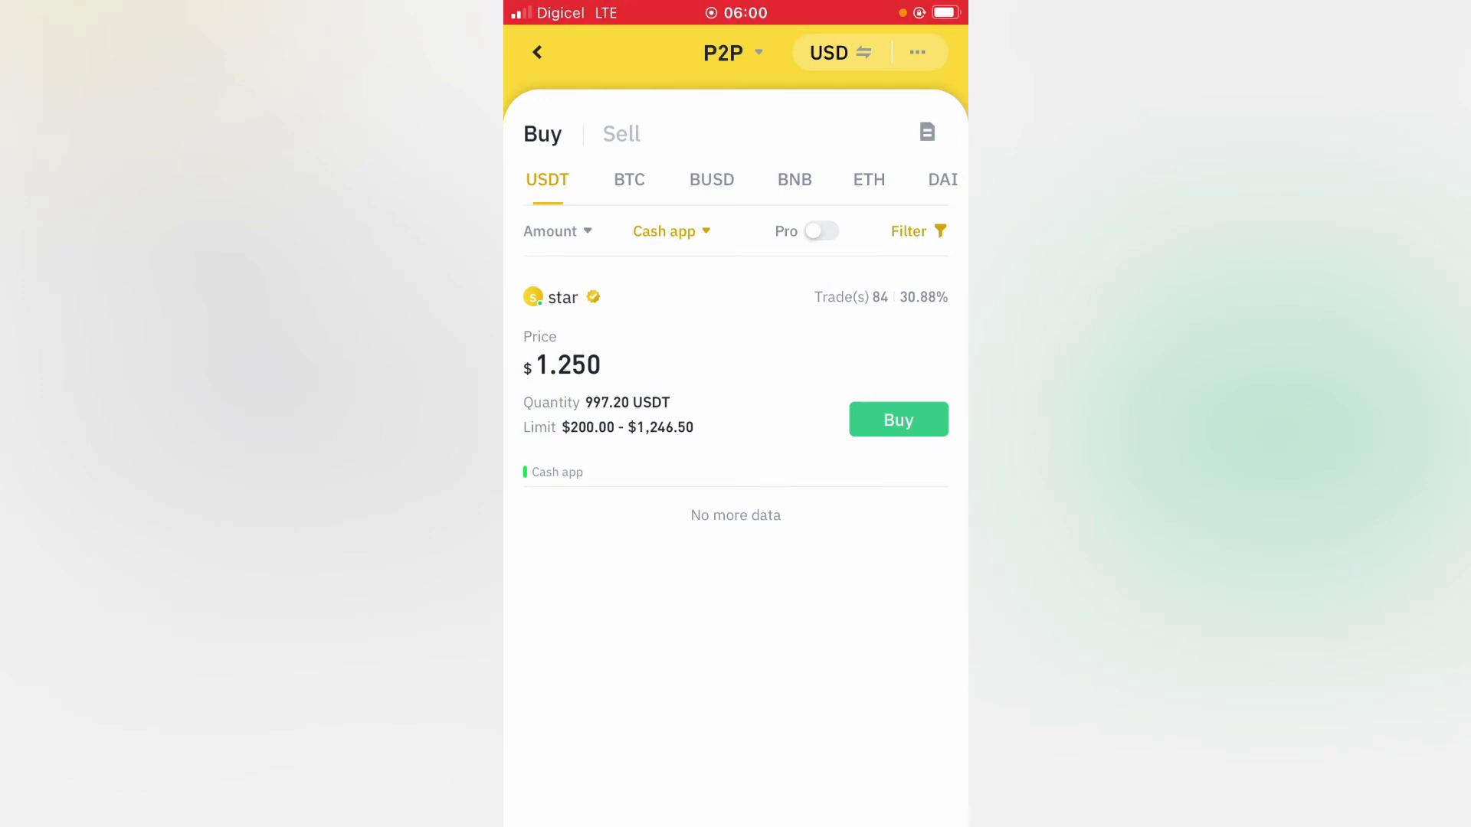
pyautogui.scroll(2, 736, 390)
# View the Cash app seller's profile and their detailed trading statistics
pyautogui.click(563, 297)
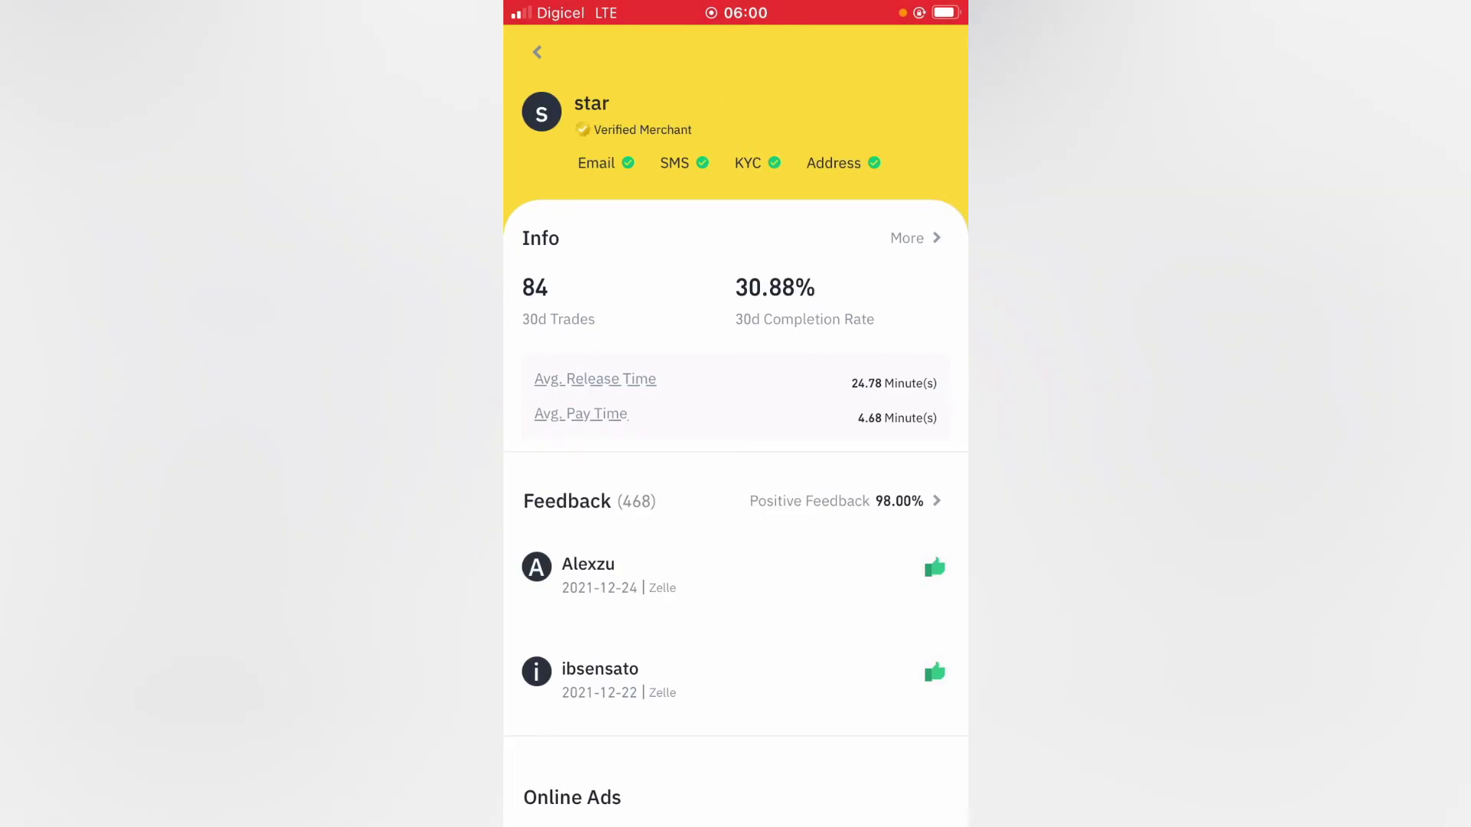
pyautogui.scroll(-1, 736, 460)
pyautogui.scroll(-2, 736, 460)
pyautogui.scroll(-2, 735, 460)
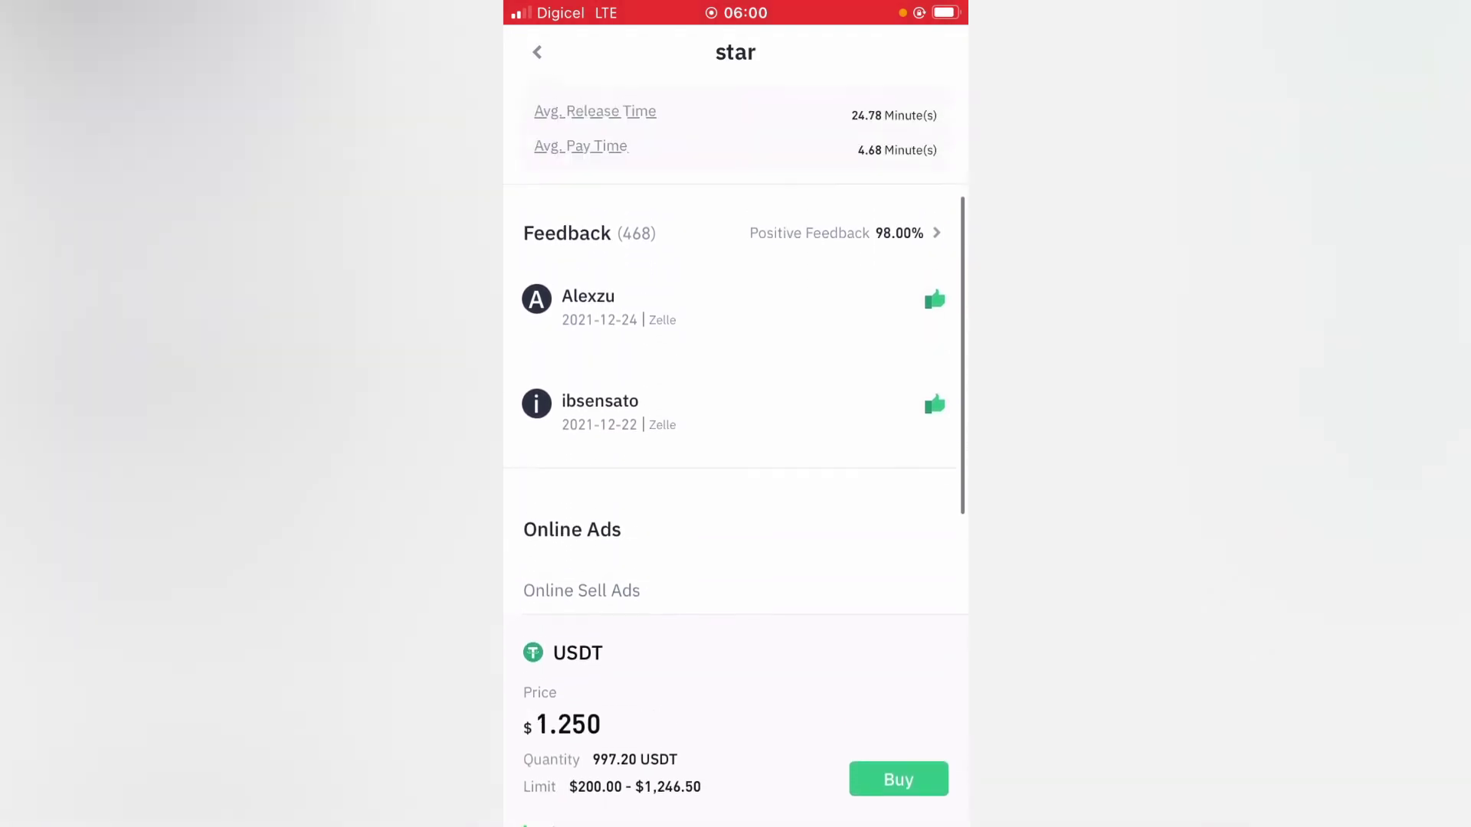
pyautogui.scroll(3, 736, 461)
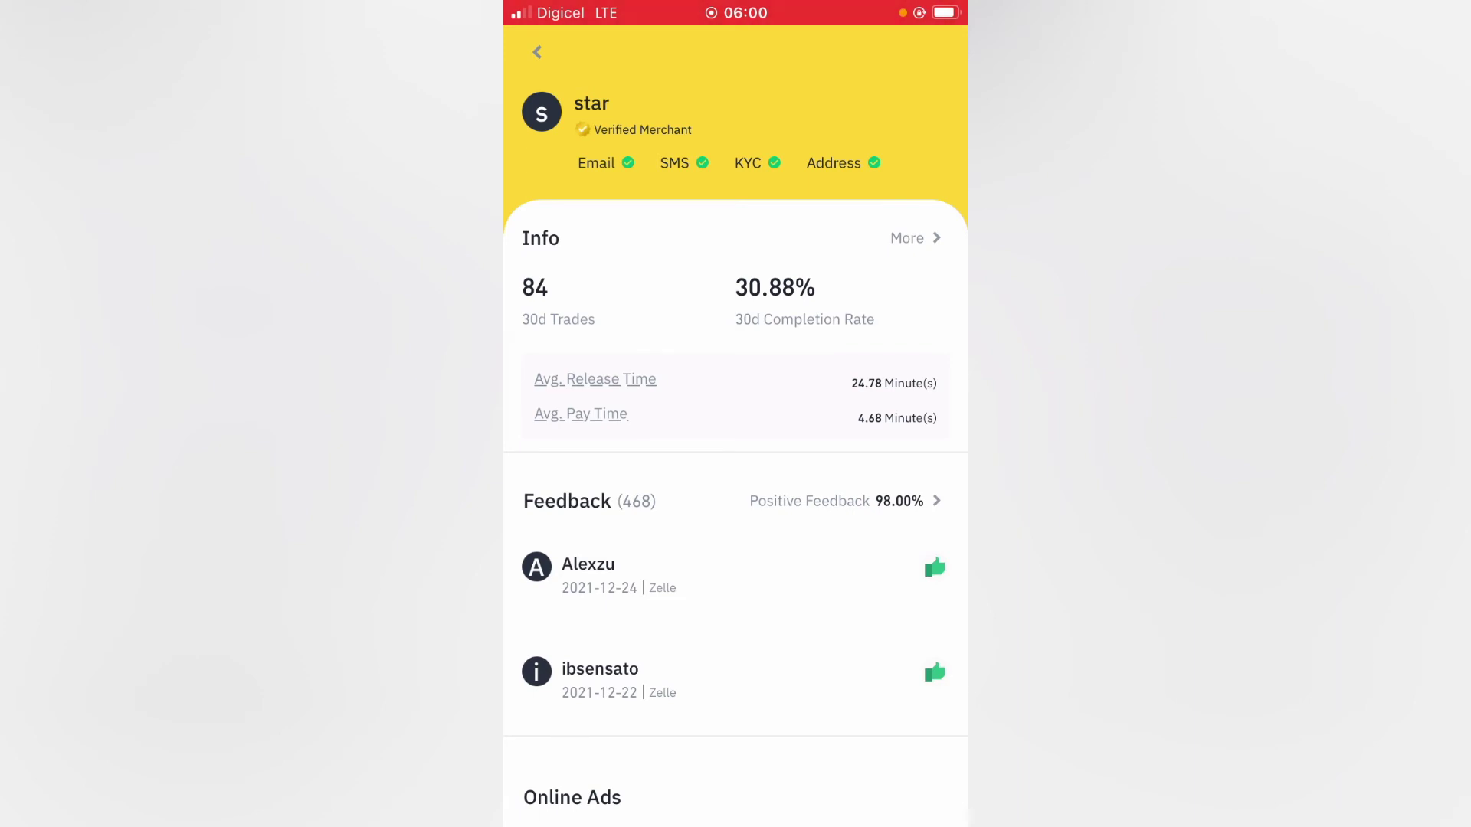
pyautogui.click(915, 238)
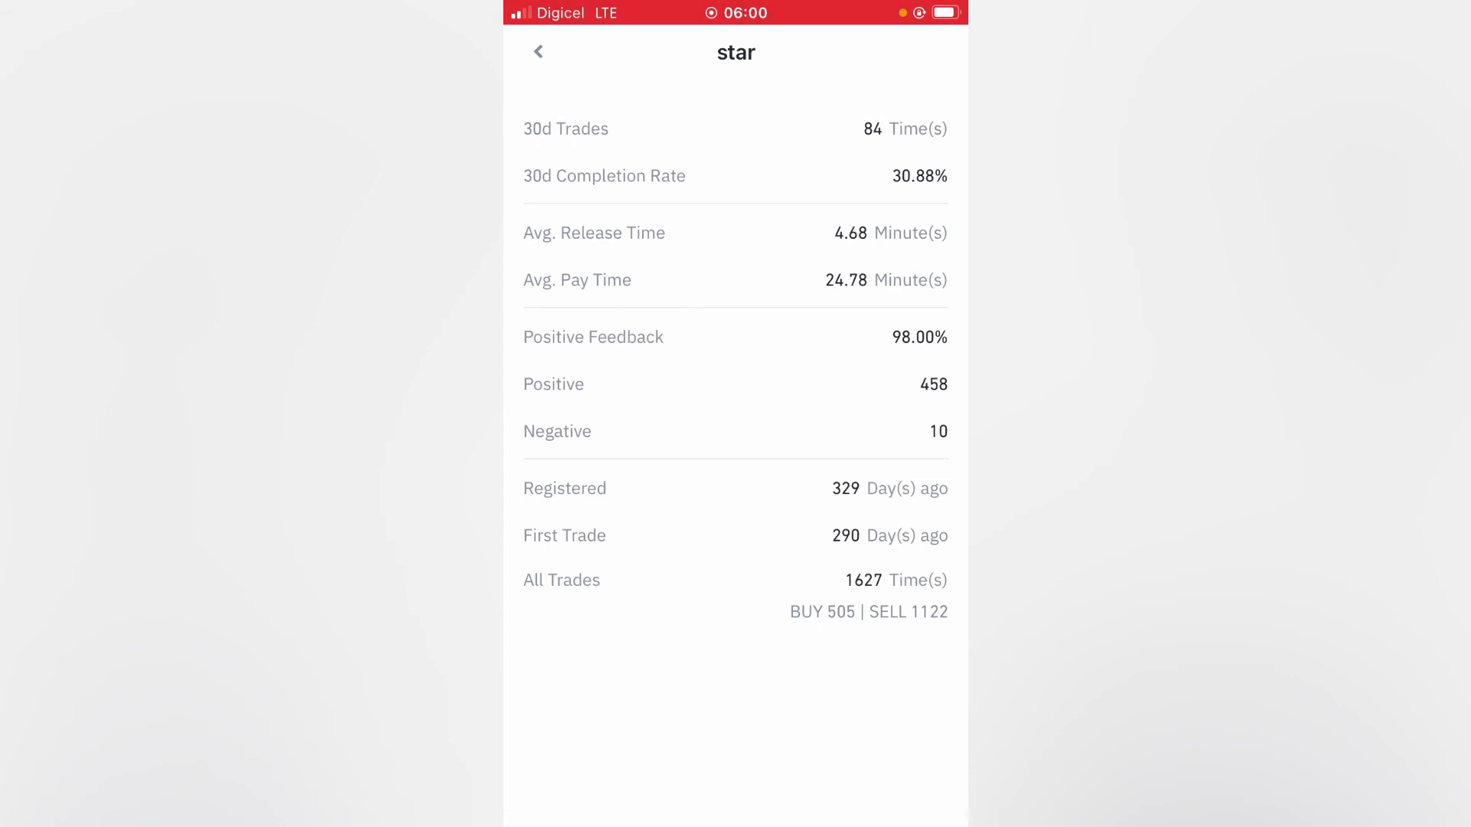
# Go back from the statistics page to the seller's profile
pyautogui.click(538, 51)
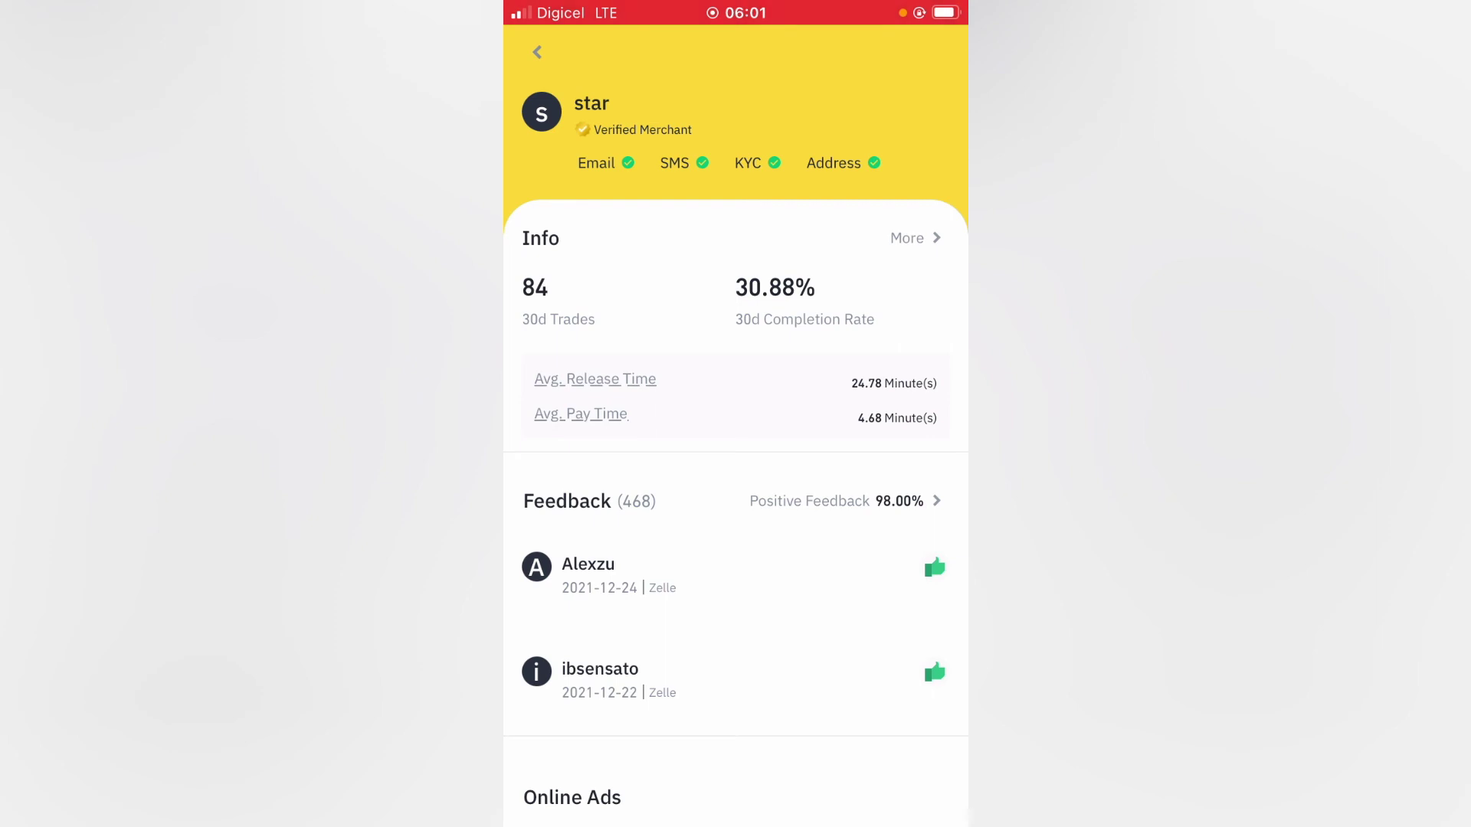
# Return to the offers list and reach the Buy USDT form for the Cash app offer's terms
pyautogui.click(537, 52)
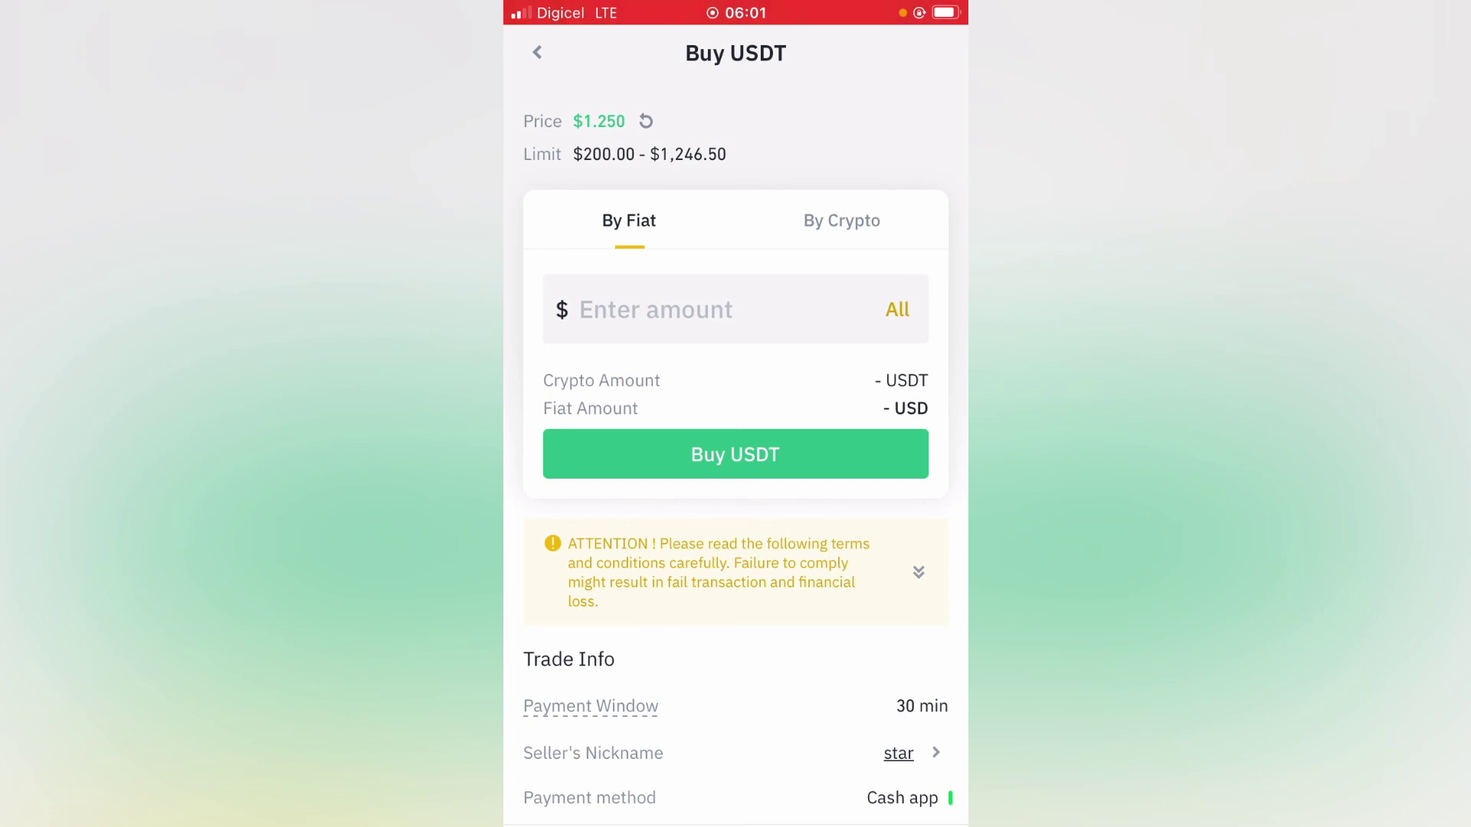
pyautogui.scroll(-3, 736, 460)
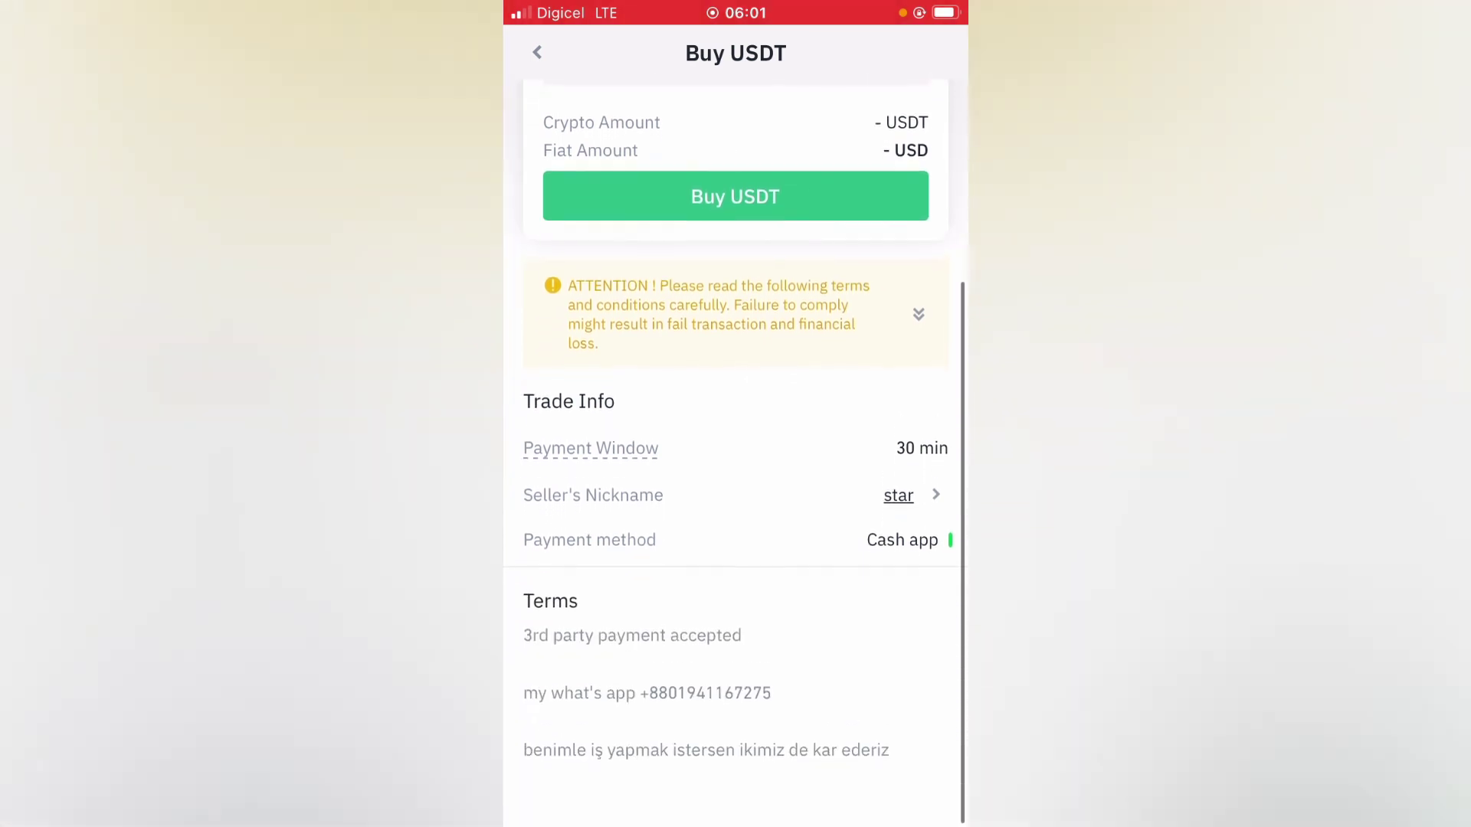